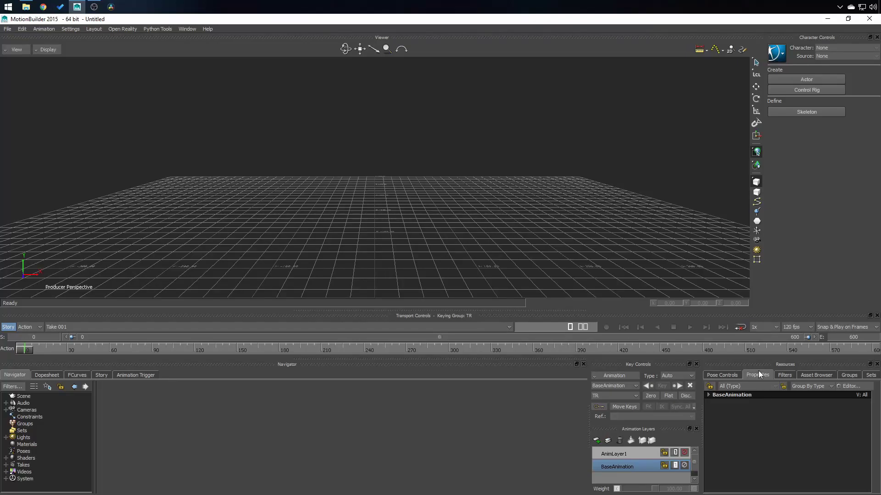
- Drag a Null from the Asset Browser's Templates > Elements into the Viewer
left_click(815, 375)
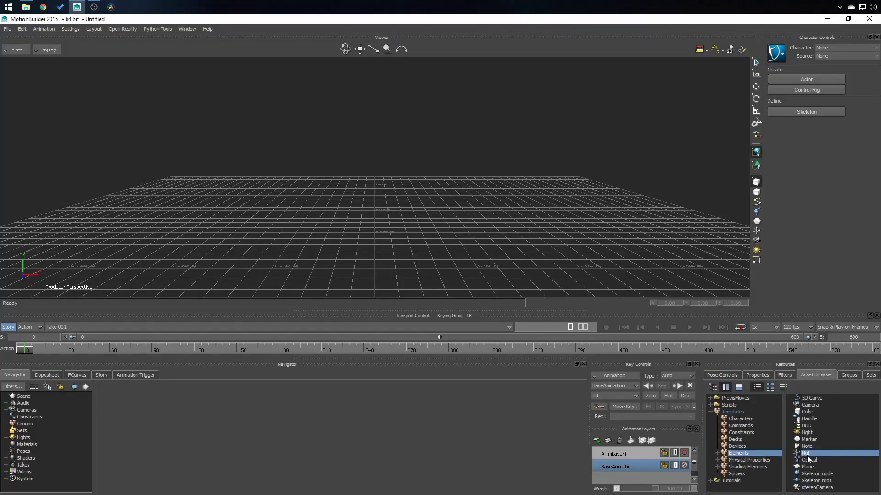
left_click_drag(807, 456, 458, 282)
left_click_drag(375, 269, 374, 269)
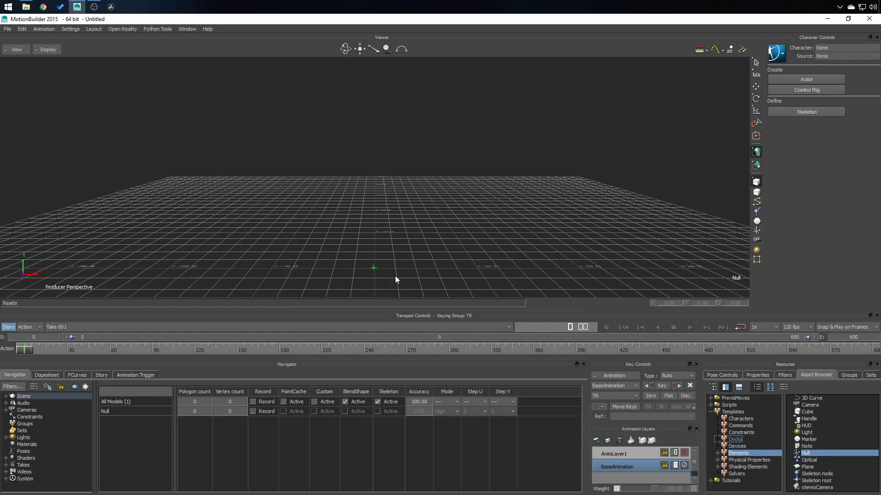
- Show the Null's Properties and launch the Property Editor on Custom Properties
left_click(758, 375)
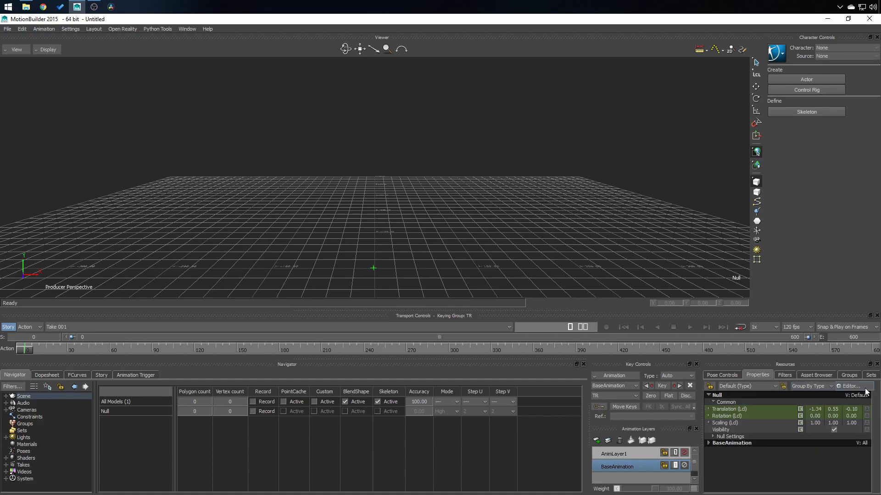
left_click(854, 388)
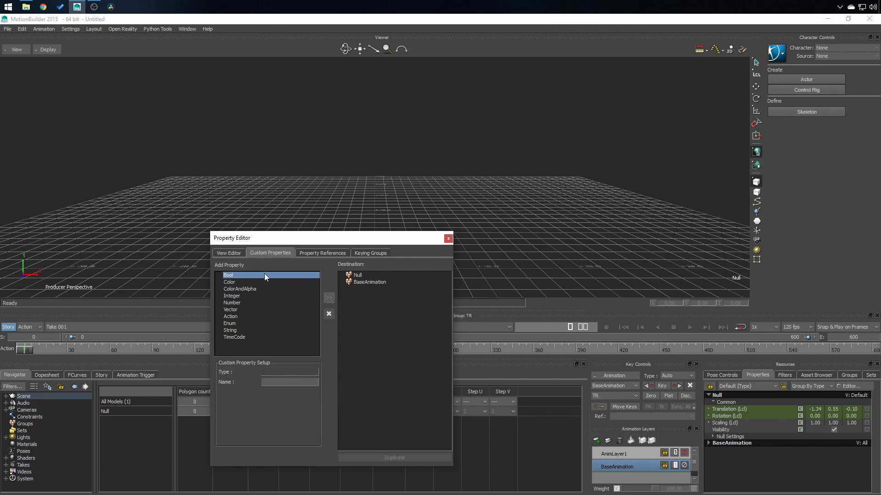
- Add a Bool custom property to the Null and select it under BaseAnimation
left_click(329, 298)
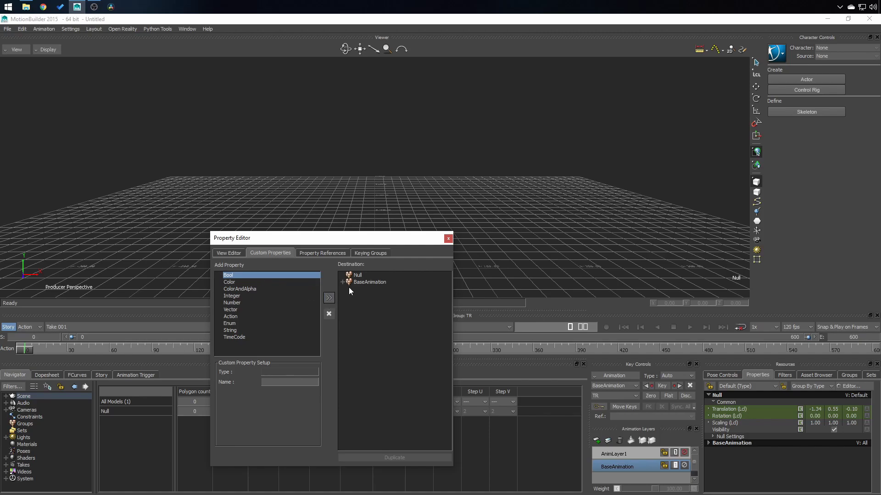
left_click(342, 281)
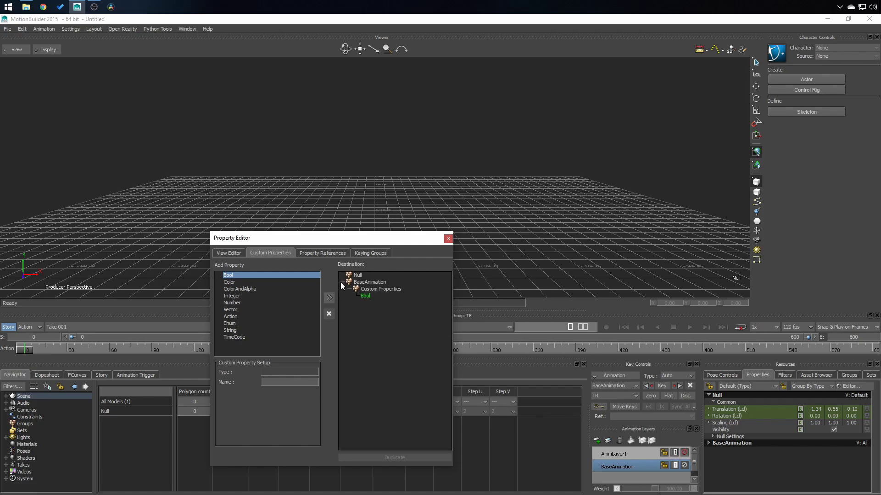
left_click(708, 443)
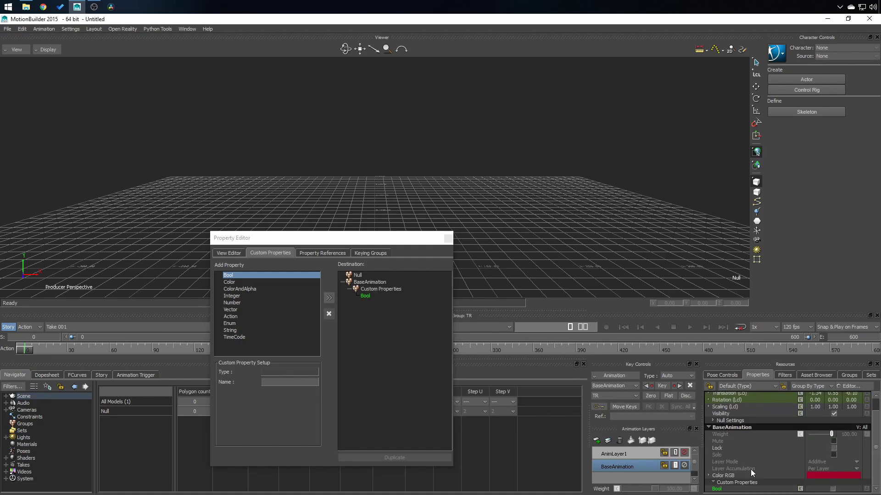
left_click(730, 489)
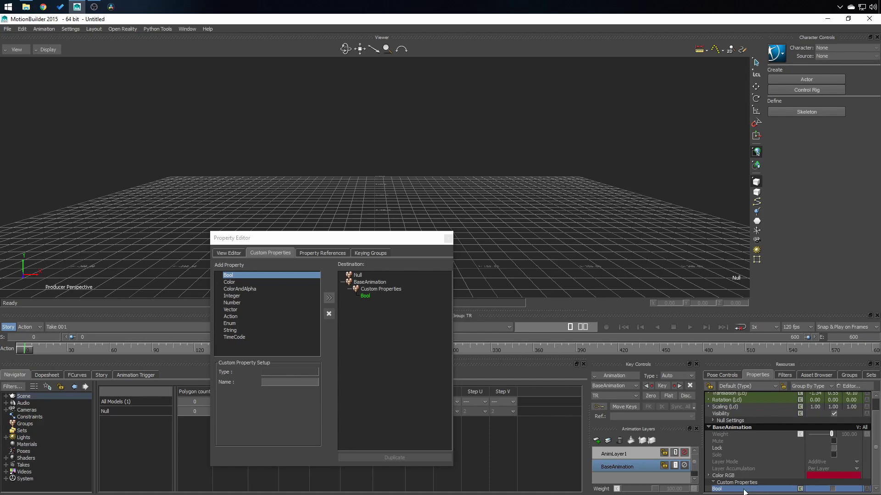
left_click(365, 296)
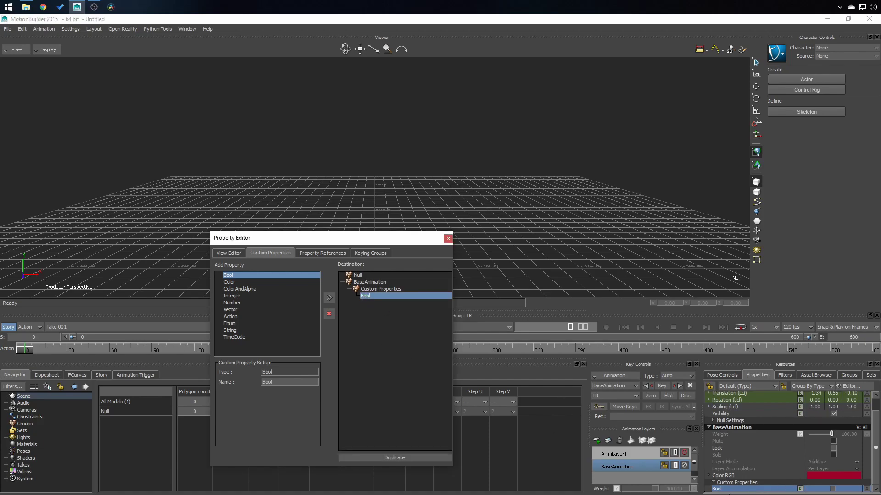
- Rename the new Bool property to Checkbox
right_click(719, 490)
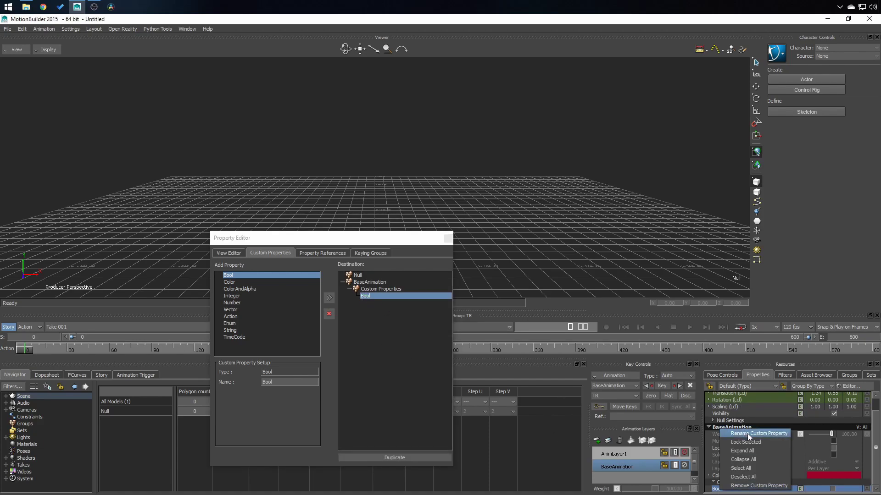
left_click(359, 301)
double_click(270, 382)
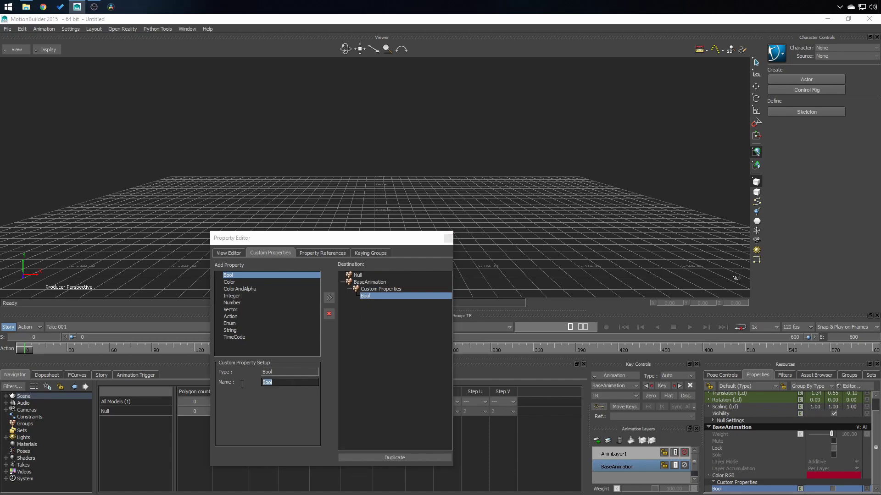
type("Checkblox")
key("Return")
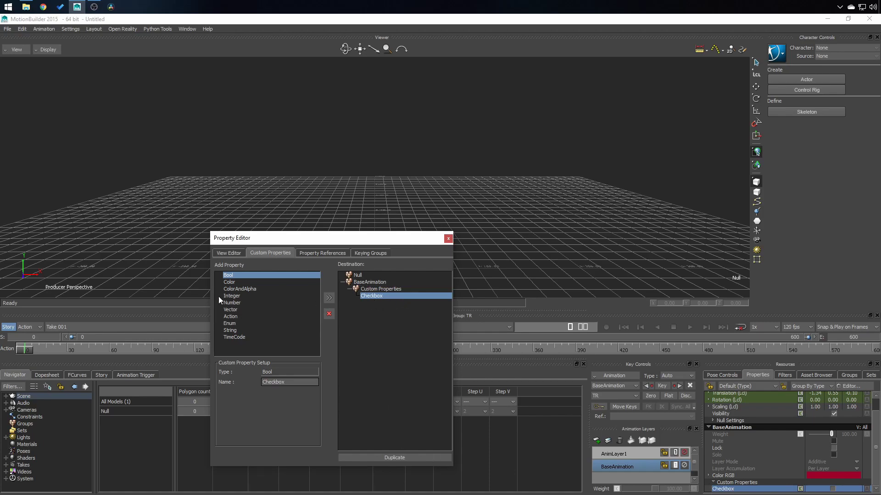
- Add Color, ColorAndAlpha, Integer, Number, Vector, Action, Enum, String and TimeCode custom properties
left_click(229, 283)
left_click(330, 298)
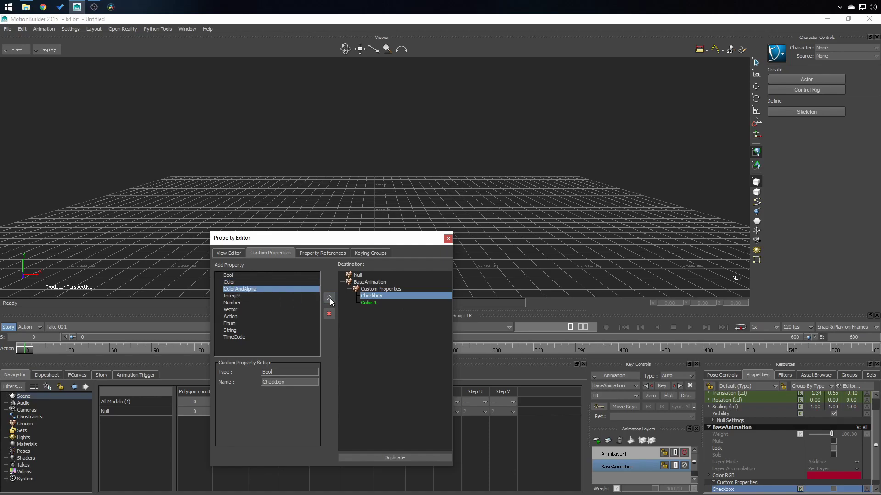
left_click(329, 298)
left_click(330, 298)
left_click(330, 298)
left_click(329, 298)
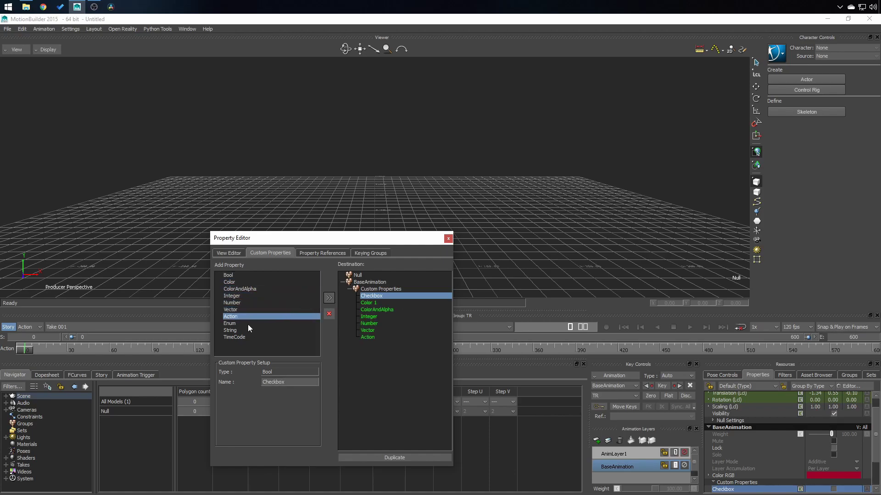
left_click(329, 298)
left_click(329, 298)
left_click(329, 298)
left_click(329, 298)
left_click(369, 317)
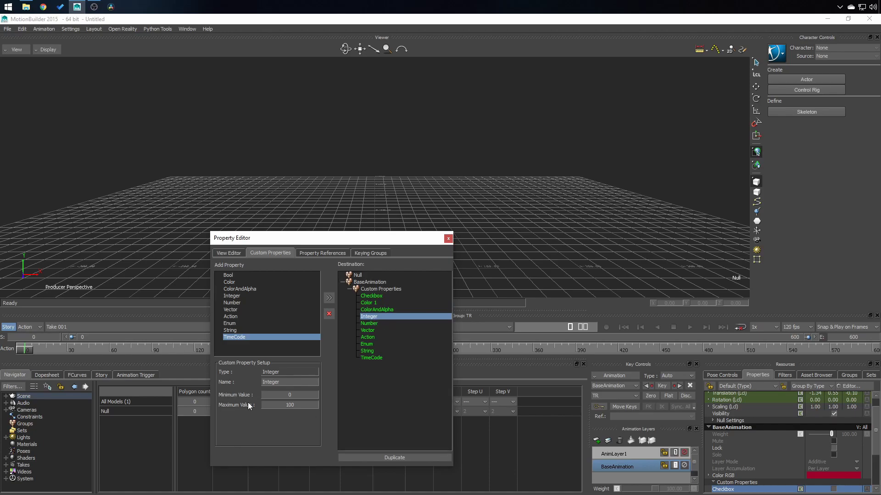
- Check the Number property's value range and select Enum to enter its options
left_click(366, 324)
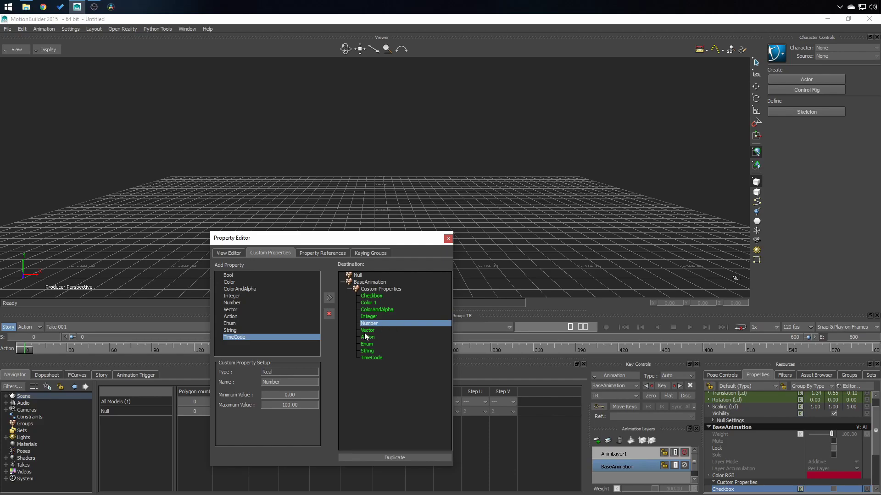
left_click(373, 344)
left_click(252, 406)
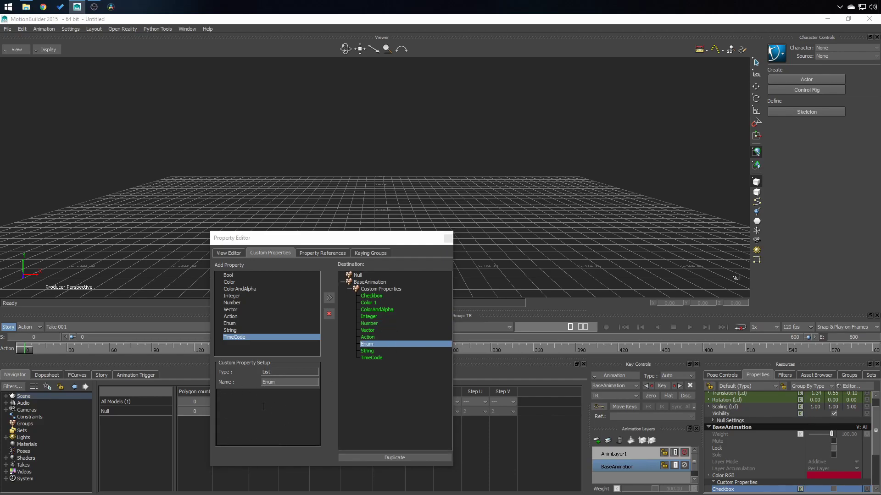
- Give the Enum property the options Male, Female and None
type("Male")
key("Return")
type("Female")
key("Return")
type("None")
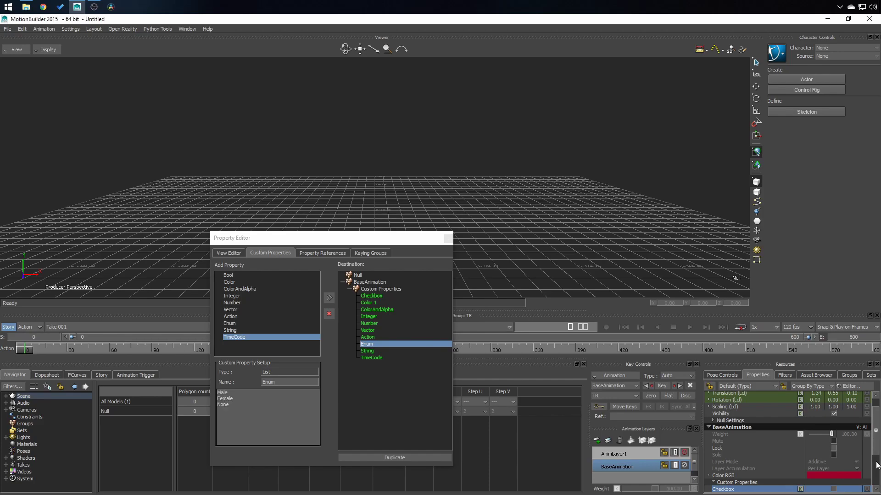
scroll(869, 459, "down", 3)
left_click(849, 477)
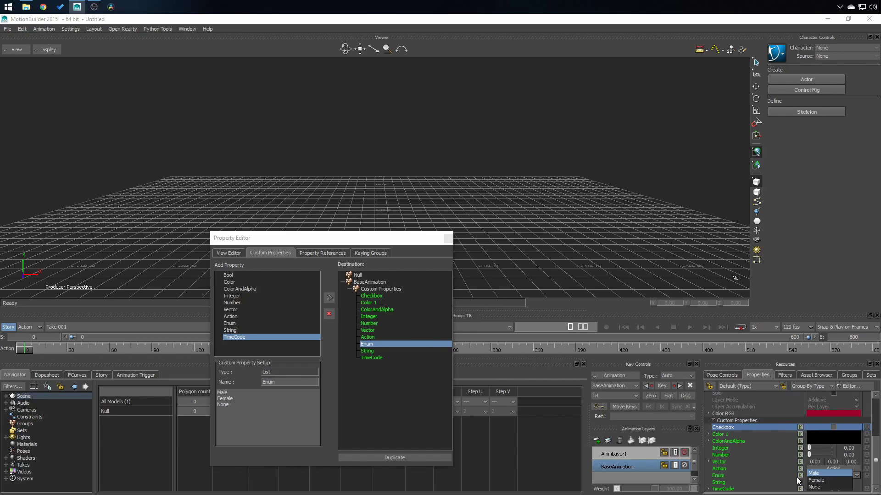
- Set the String property's value to 'Some text'
left_click(367, 351)
left_click(276, 414)
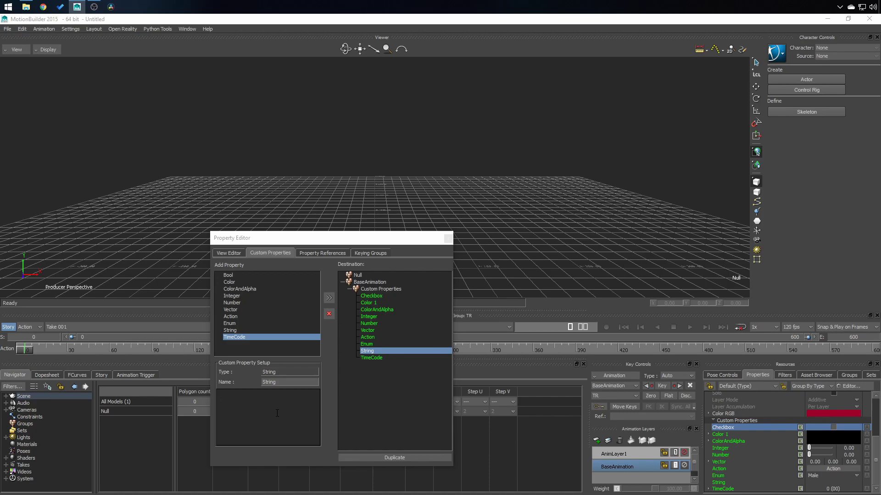
type("Some text")
- Set the TimeCode property's time mode to 30 fps
left_click(382, 358)
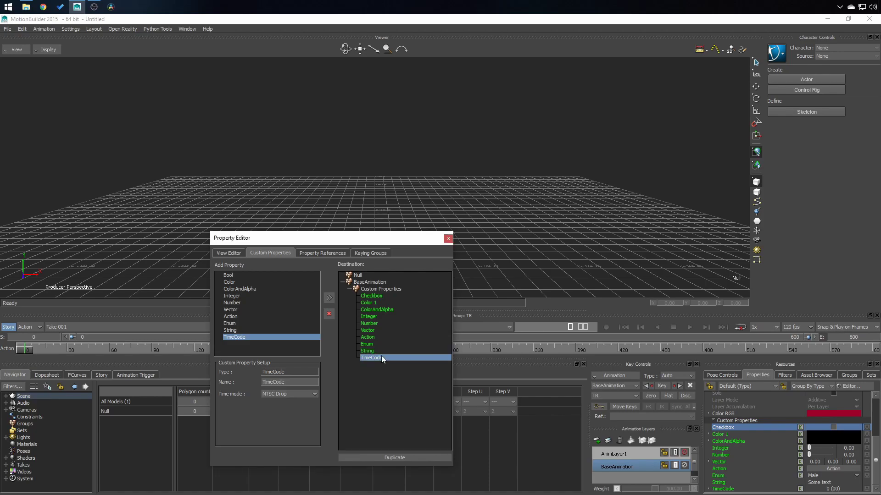
left_click(282, 395)
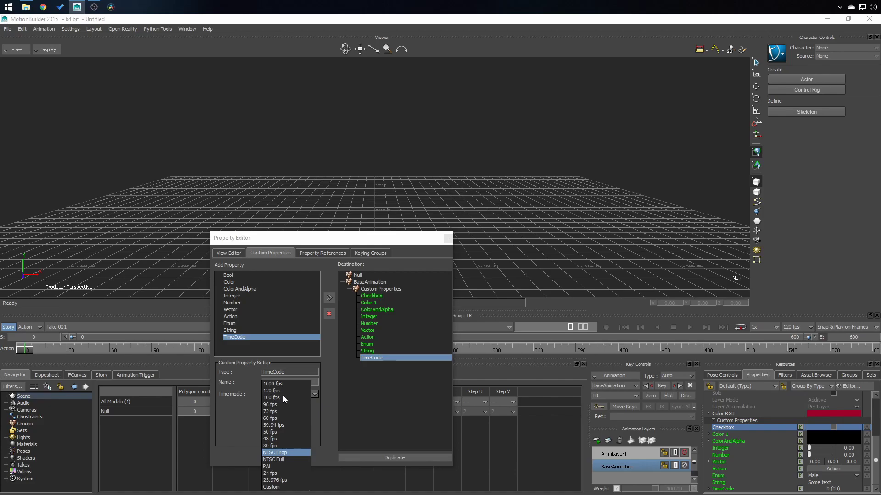
left_click(274, 446)
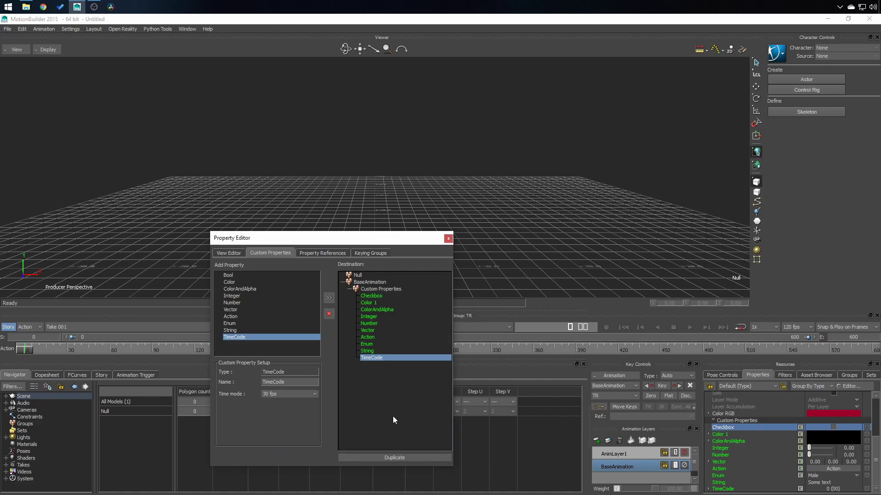
- Close the Property Editor and make the custom properties Checkbox through TimeCode animatable
left_click(448, 239)
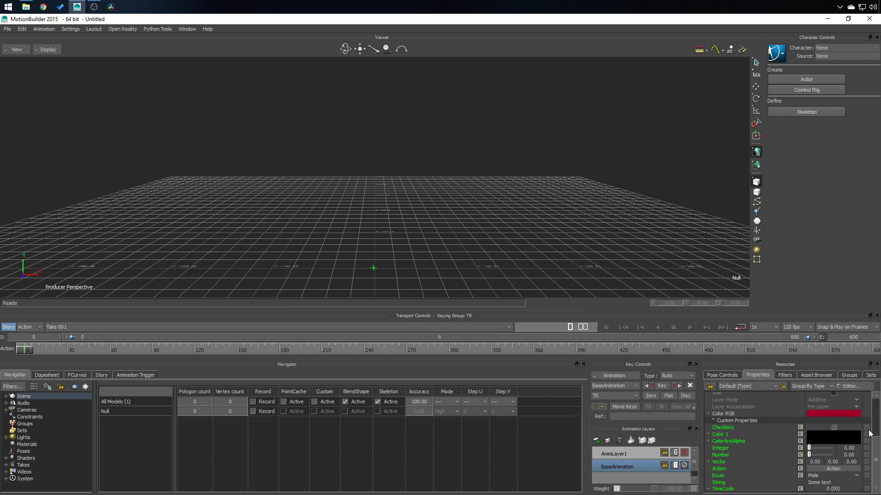
left_click(726, 483)
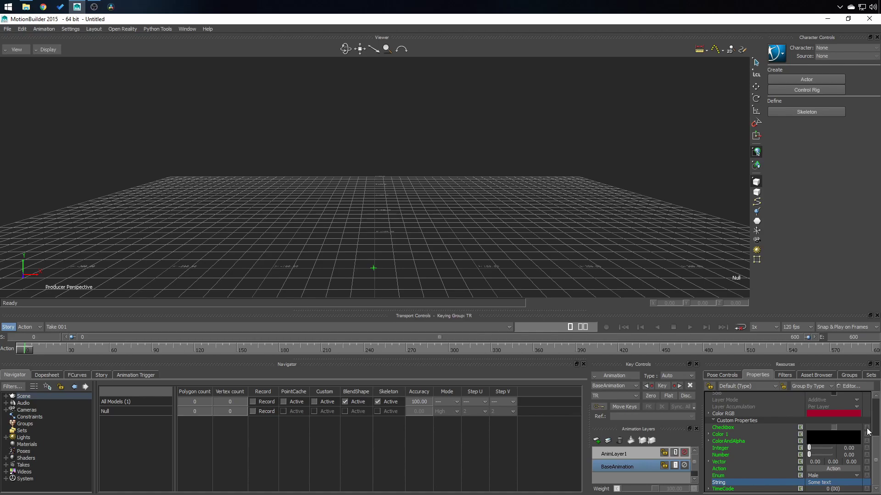
left_click_drag(867, 431, 868, 489)
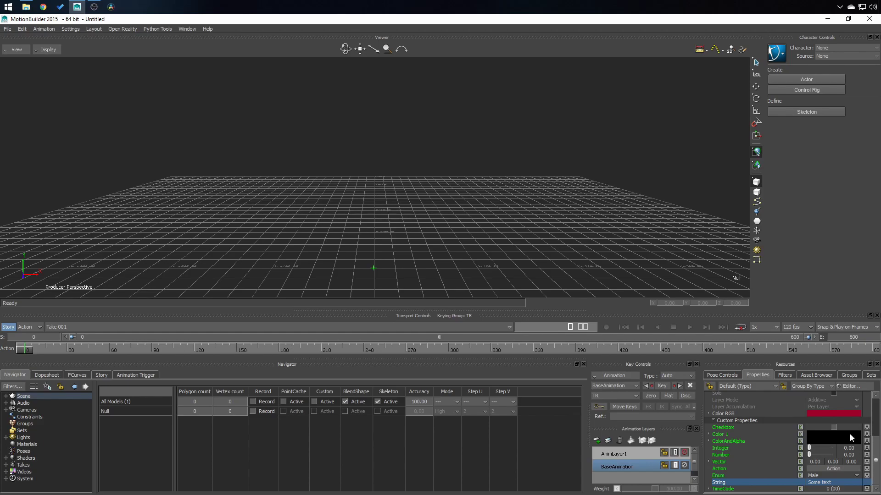
- Turn off animation on the Checkbox property, confirming Clear Animation with Ok
left_click(737, 428)
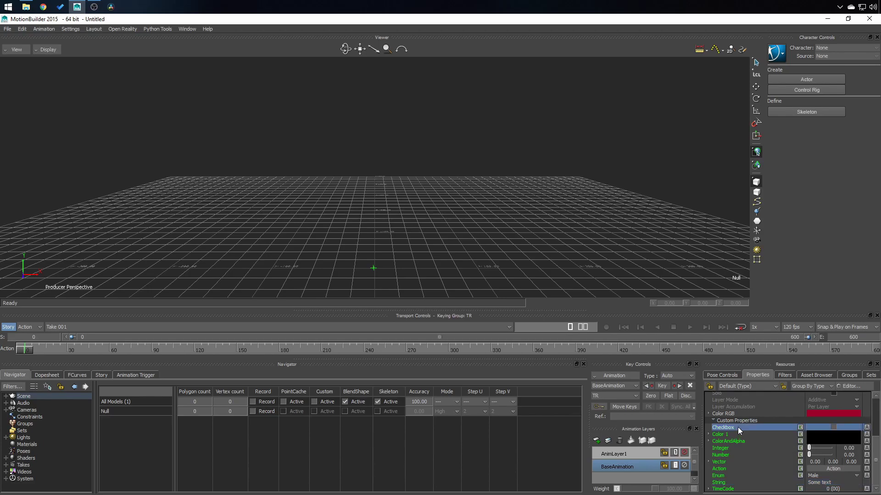
left_click(866, 427)
key("Return")
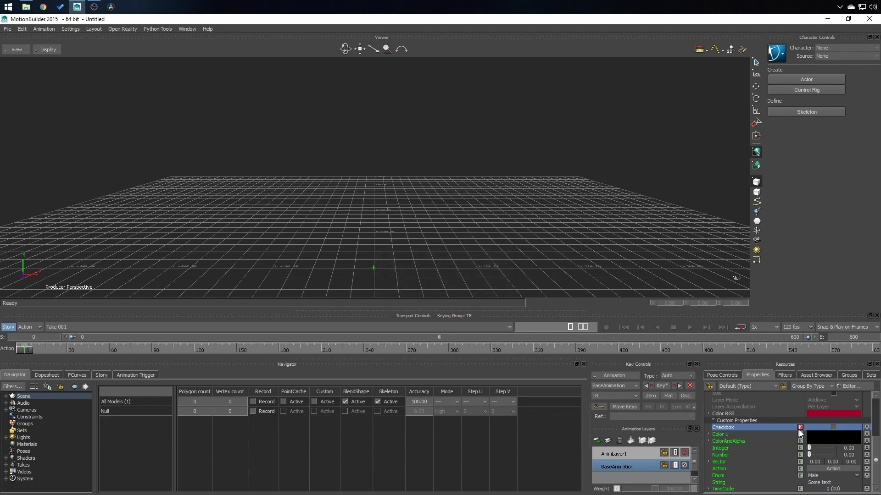
left_click(866, 427)
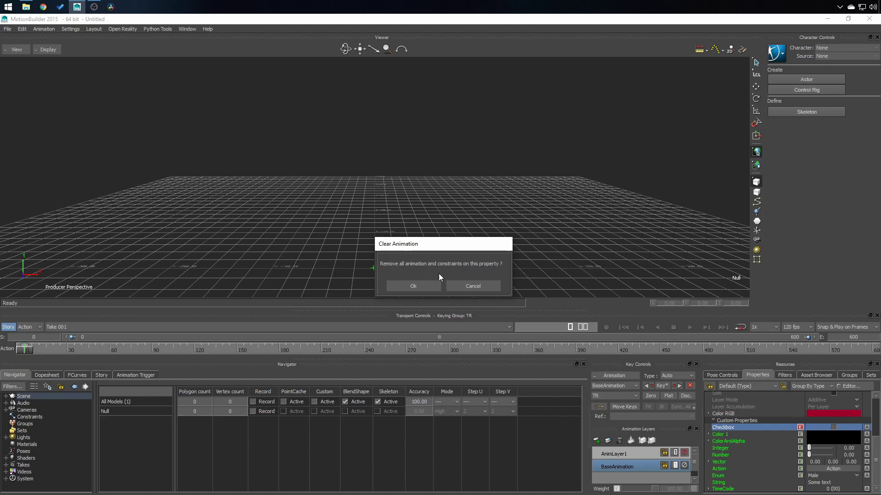
left_click(405, 289)
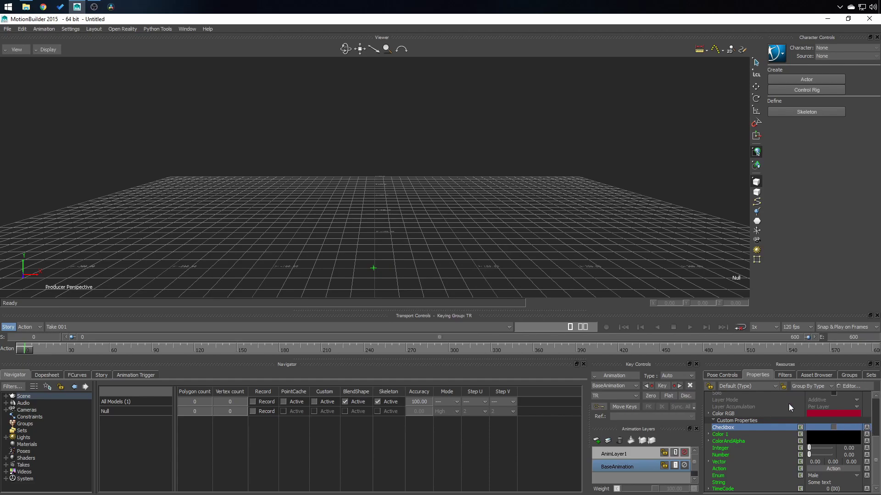
- Open the FCurves editor from the Window menu and expand BaseAnimation
left_click(180, 28)
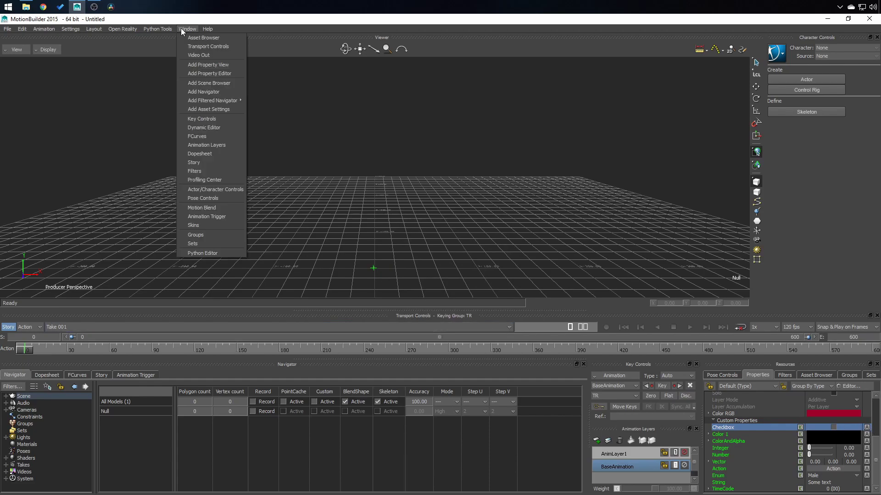
left_click(192, 124)
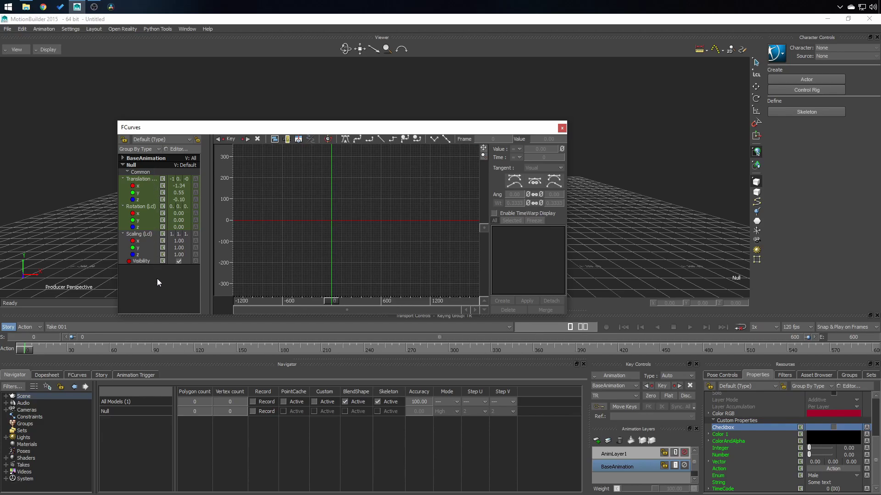
left_click(122, 158)
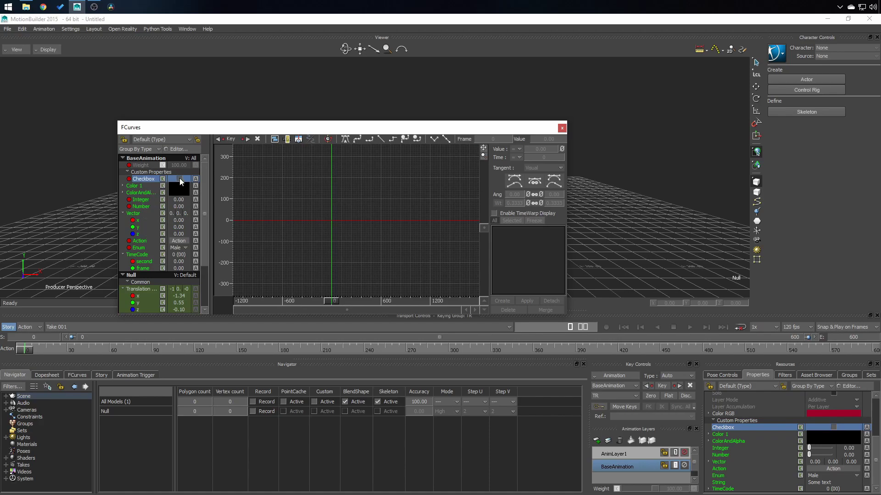
- Toggle Checkbox on and off, zoom the graph, and expand Color 1 into r, g, b
left_click(180, 179)
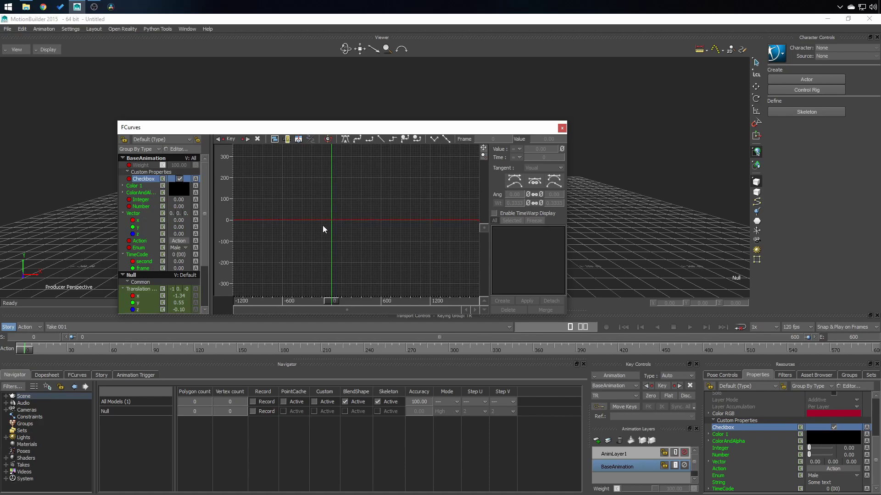
left_click_drag(339, 213, 355, 203, "ctrl")
scroll(370, 159, "up", 3)
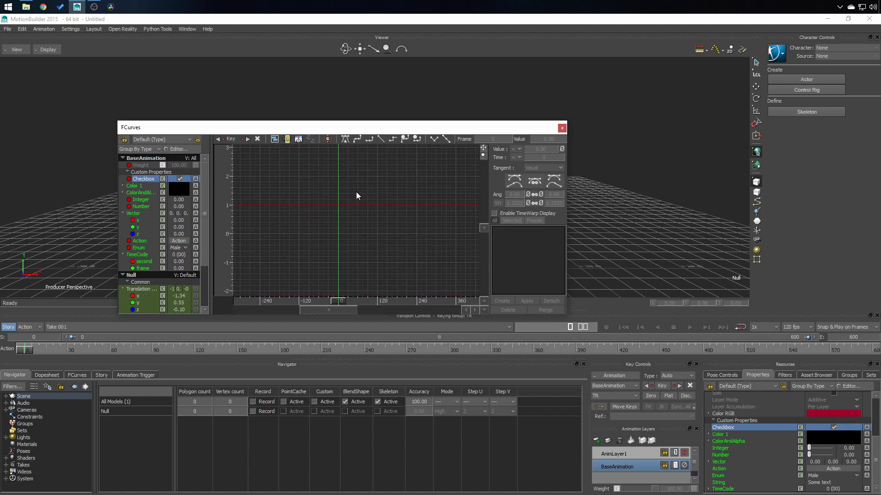
left_click(179, 179)
left_click(123, 186)
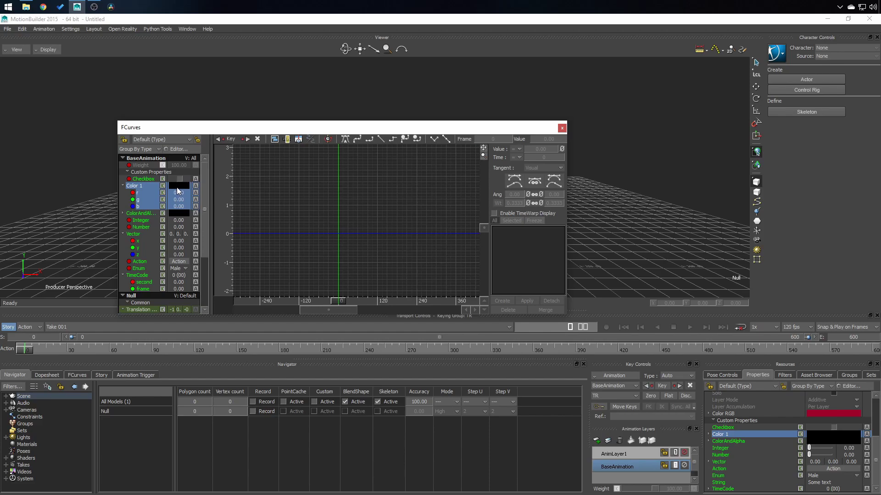
- Make Color 1 purple with HSB 253 / 66.2 / 81.7
left_click(177, 187)
left_click(233, 169)
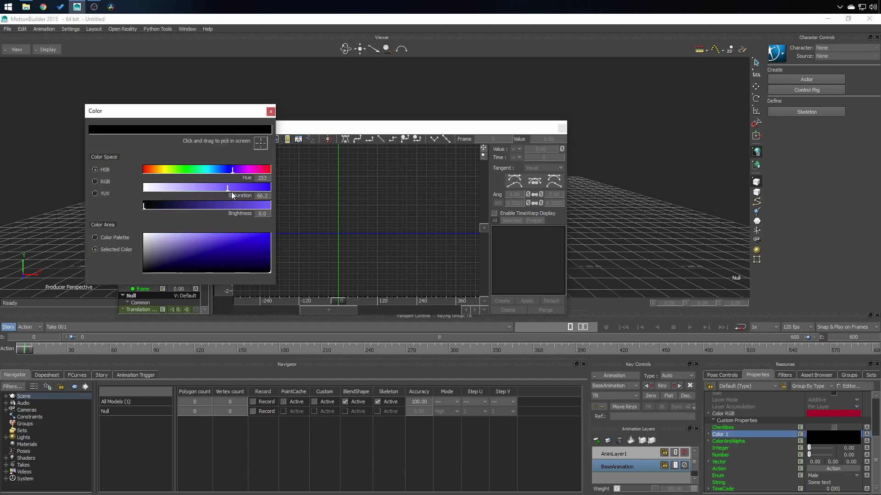
mouse_move(233, 205)
left_mouse_down()
mouse_move(254, 203)
mouse_move(247, 207)
left_mouse_up()
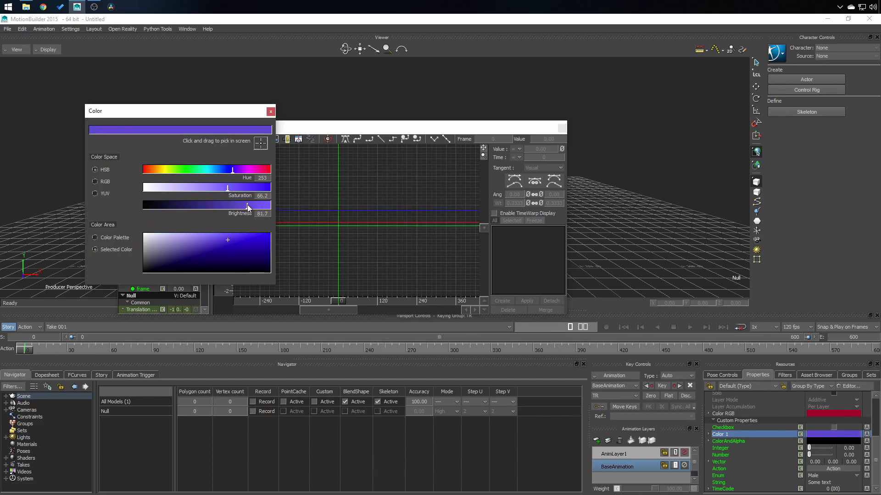
left_click(271, 111)
- Make ColorAndAlpha pink with HSB 325 / 57.6 / 85.3
left_click(148, 214)
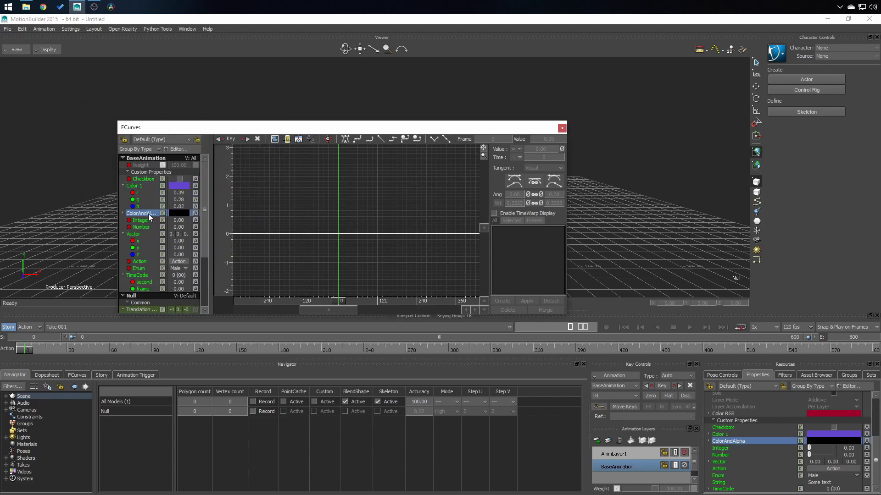
left_click(180, 213)
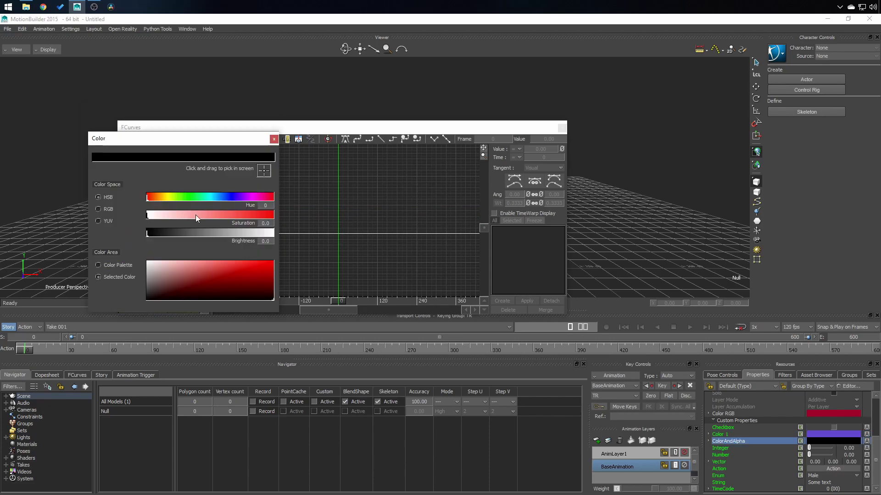
left_click_drag(196, 216, 262, 197)
left_click_drag(249, 234, 255, 234)
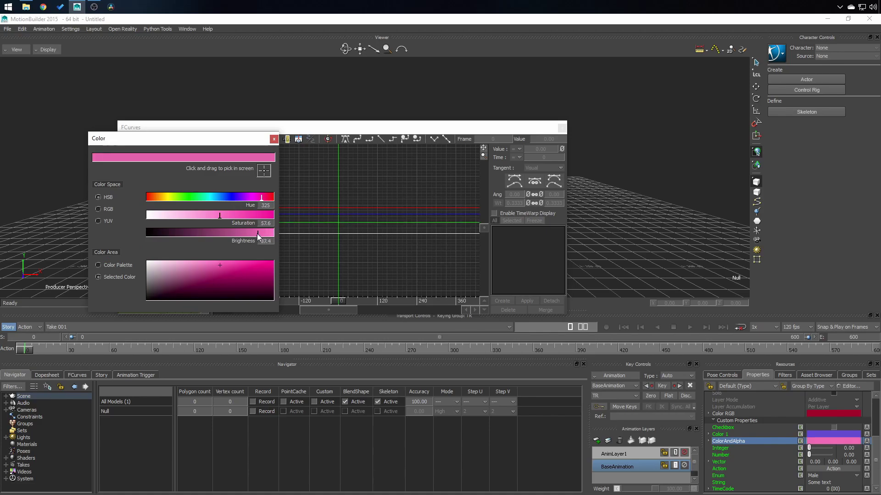
left_click(274, 139)
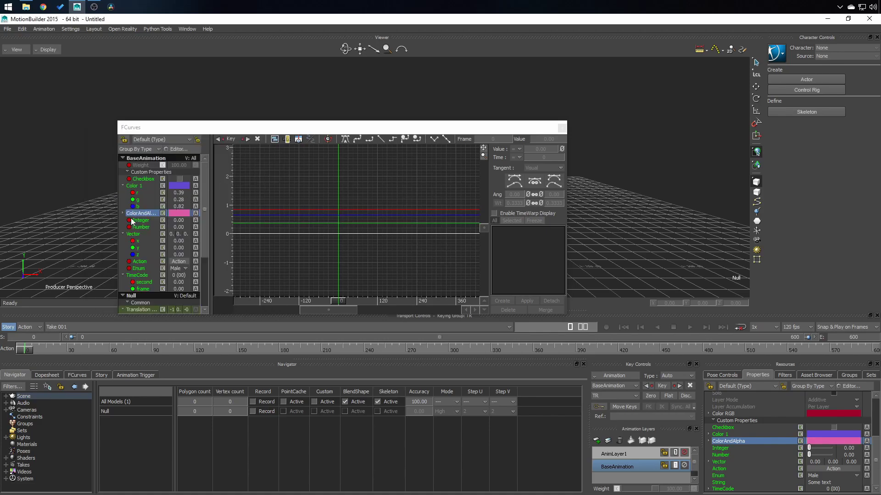
- Trigger the Action property and step the Enum property through Female to None
left_click(146, 262)
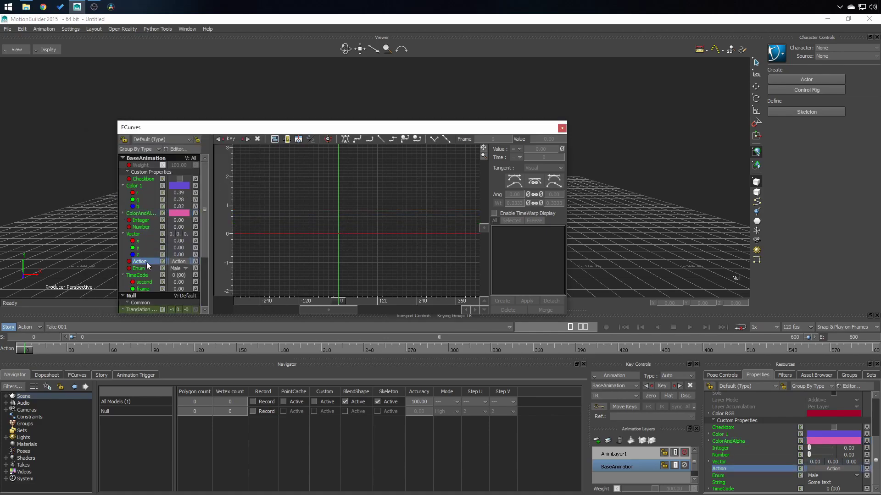
left_click(175, 263)
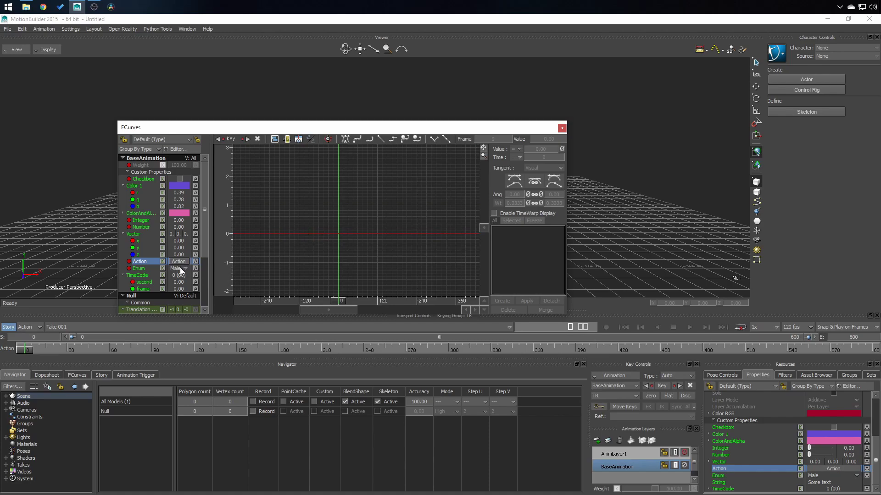
left_click(139, 269)
left_click(183, 268)
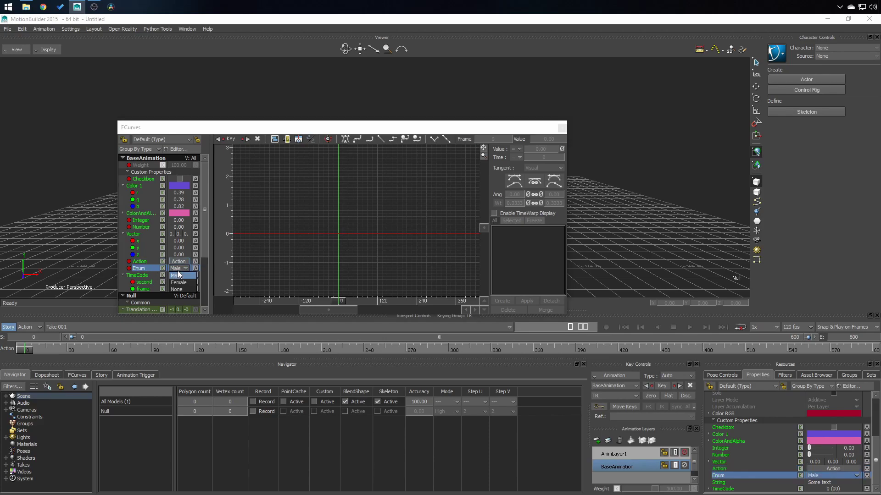
left_click(183, 273)
left_click(182, 268)
left_click(179, 282)
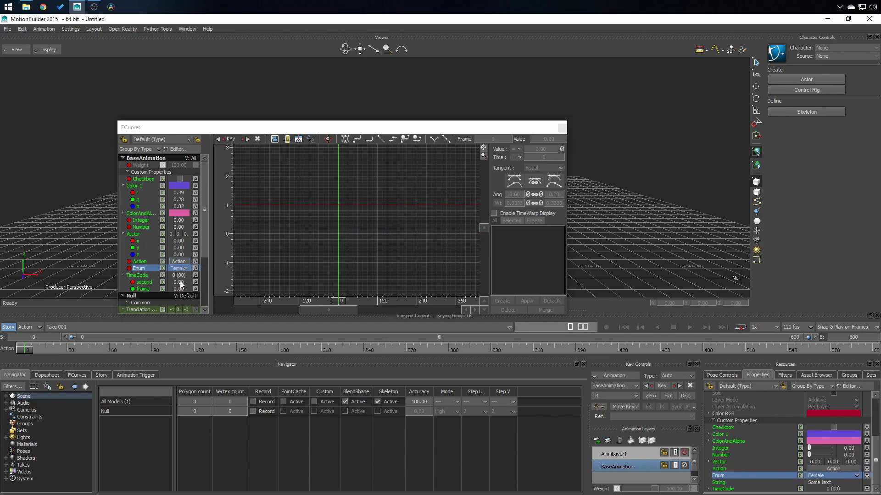
left_click(182, 270)
left_click(183, 289)
- Select TimeCode to show its second and frame channel curves
left_click(142, 274)
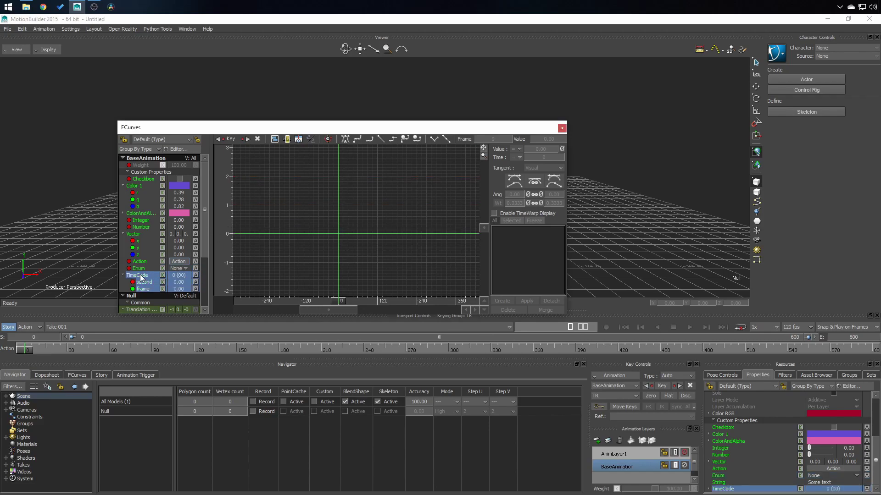
scroll(142, 271, "down", 1)
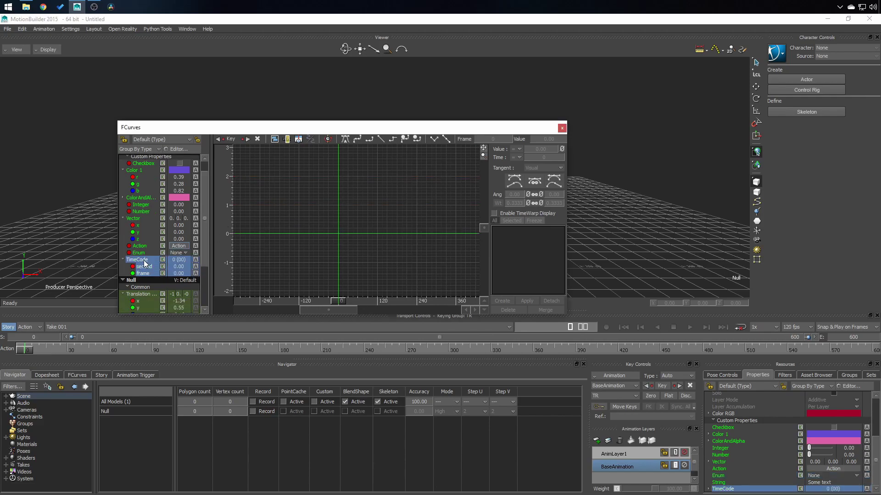
scroll(146, 263, "up", 1)
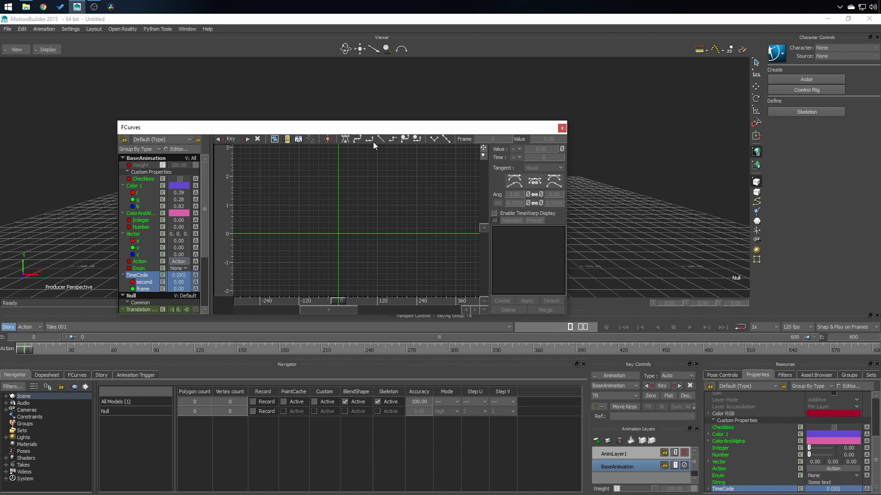
left_click(562, 130)
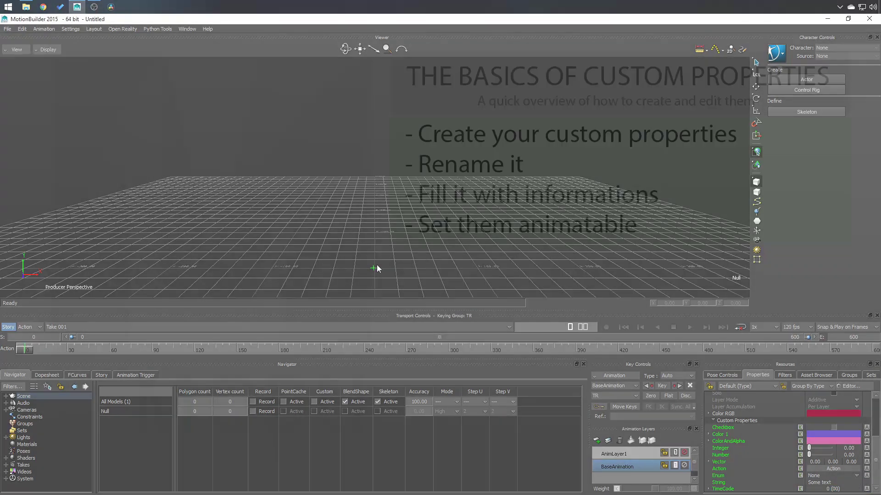